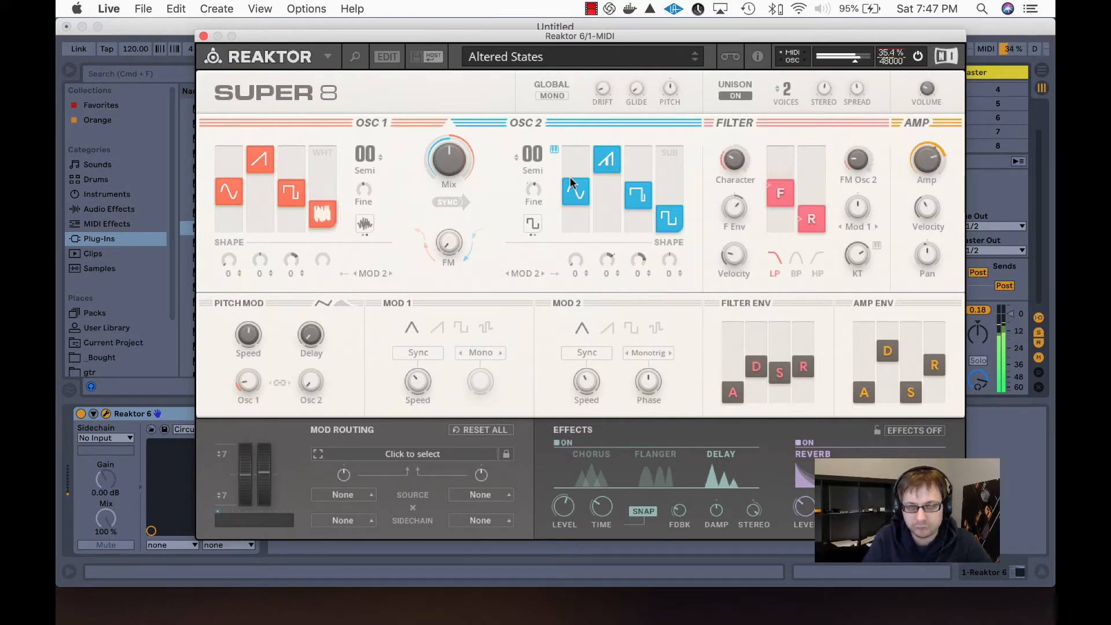
- Load the INIT - Super 8 preset from the embedded Bass bank as a starting patch
click(694, 60)
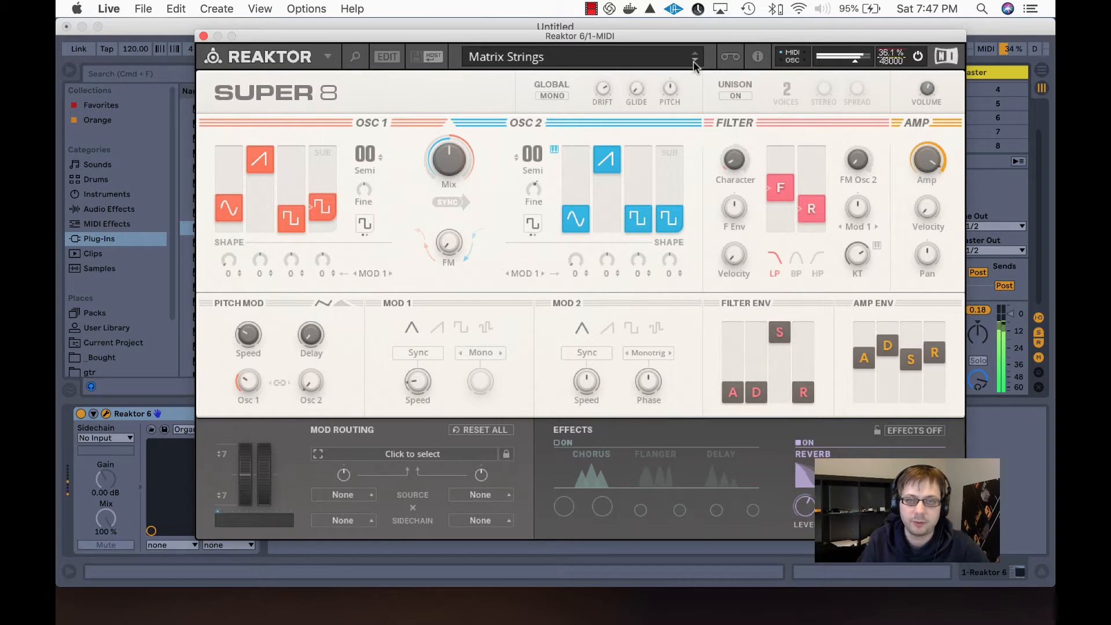
click(541, 56)
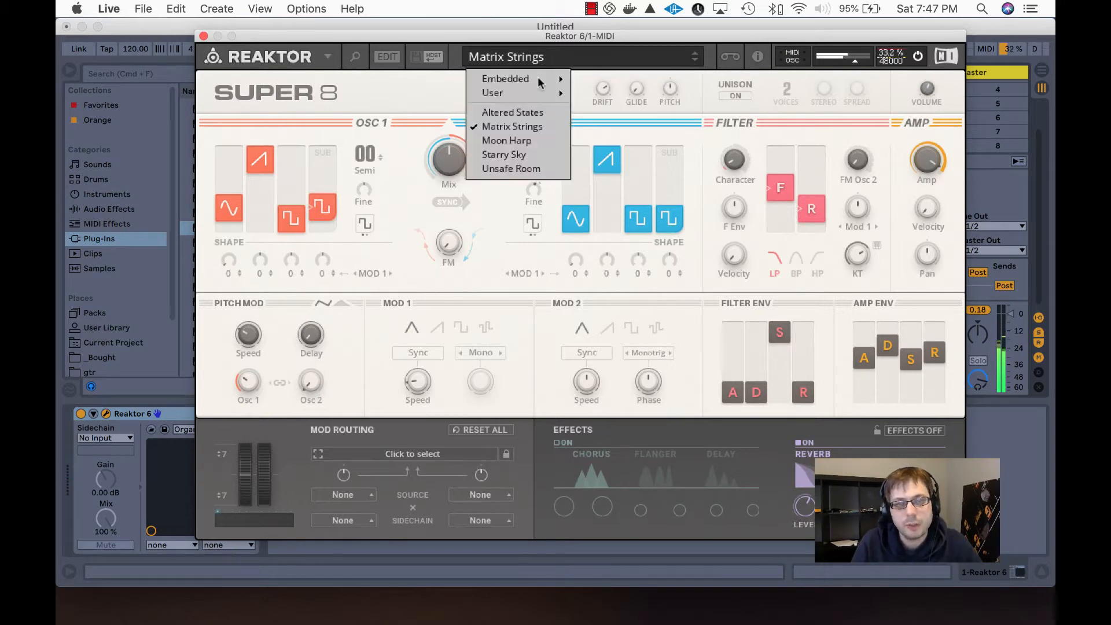
mouse_move(556, 82)
mouse_move(652, 82)
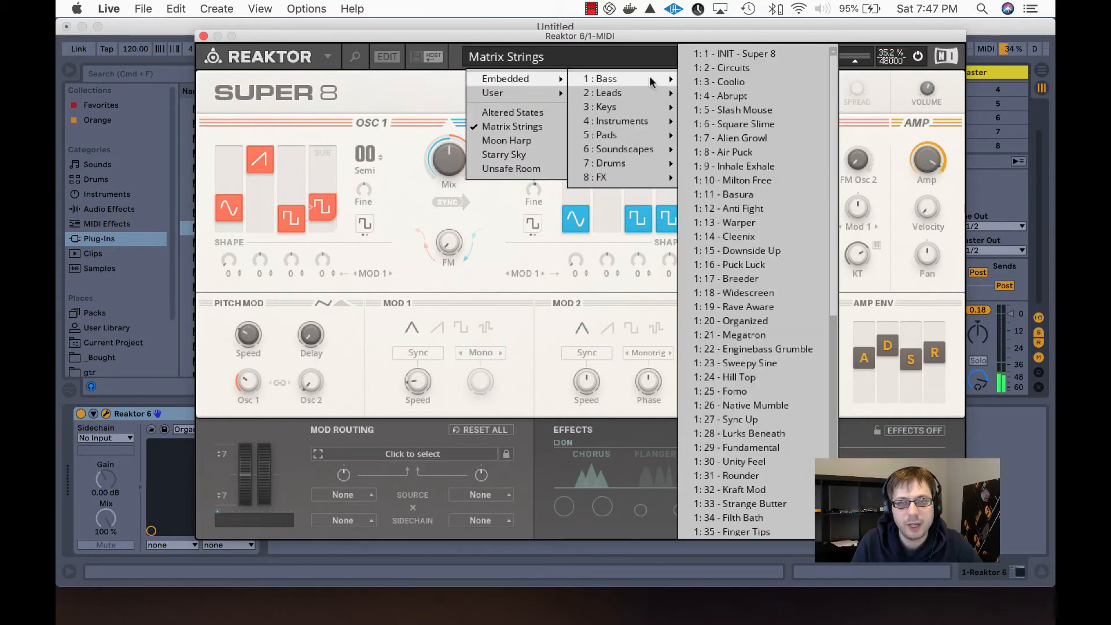
click(723, 55)
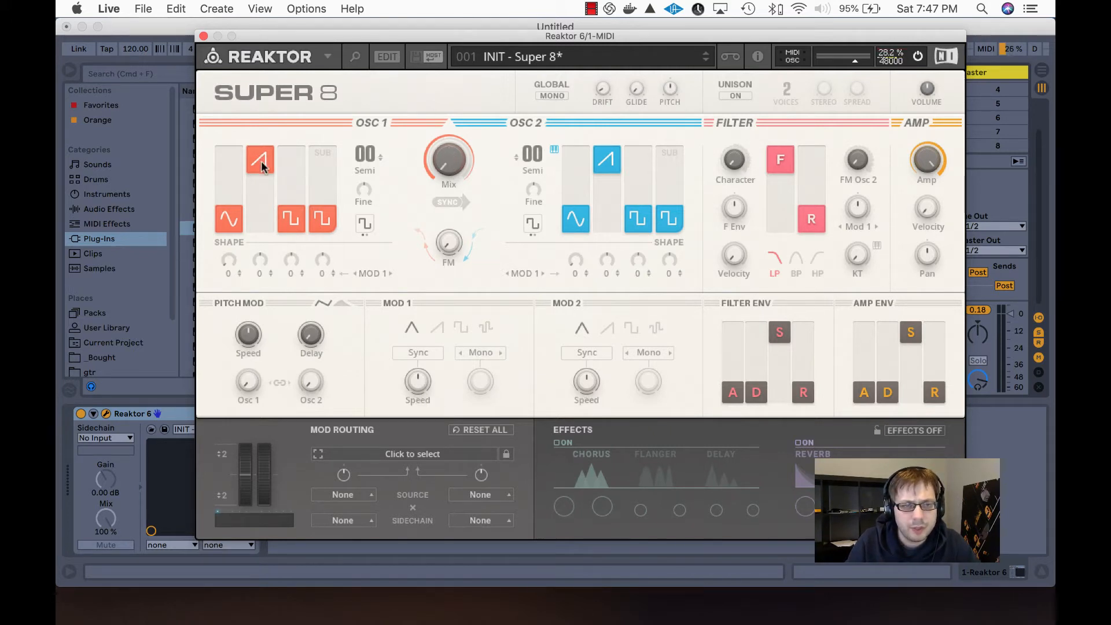
- Lower Osc 1's sawtooth level to zero and try the oscillator mix near centre before returning it fully to Osc 1
drag(262, 160, 262, 218)
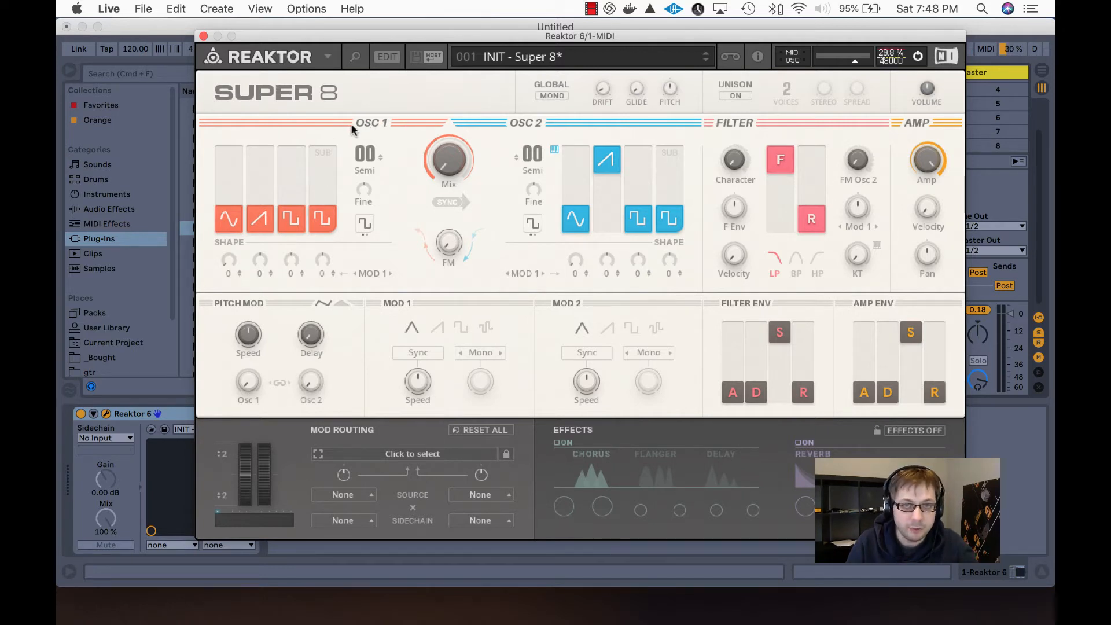
drag(446, 158, 450, 74)
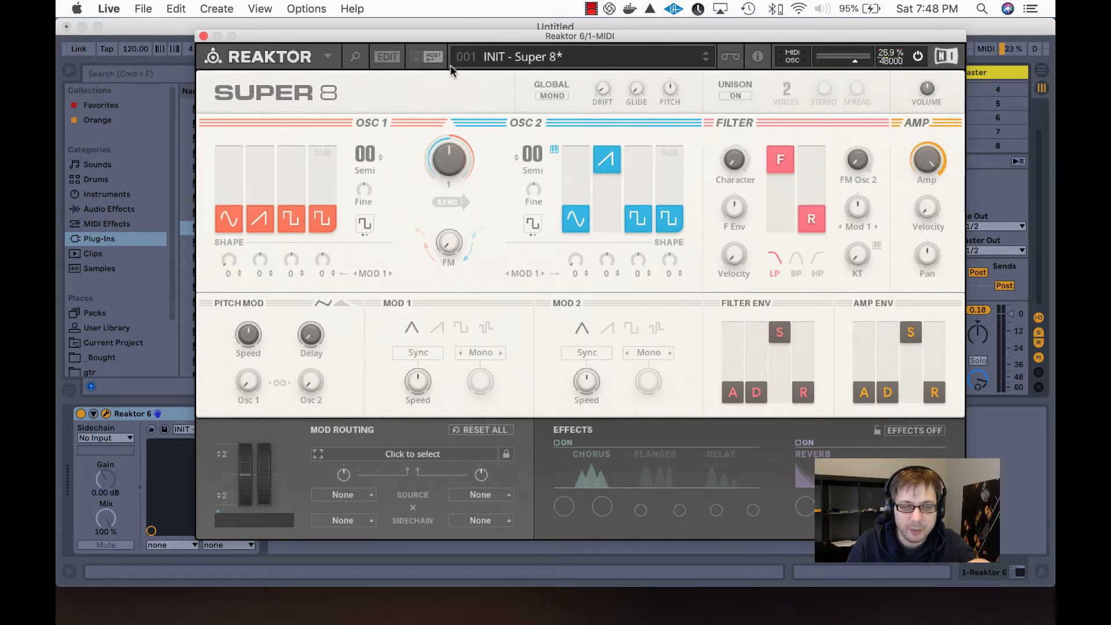
drag(450, 65, 446, 135)
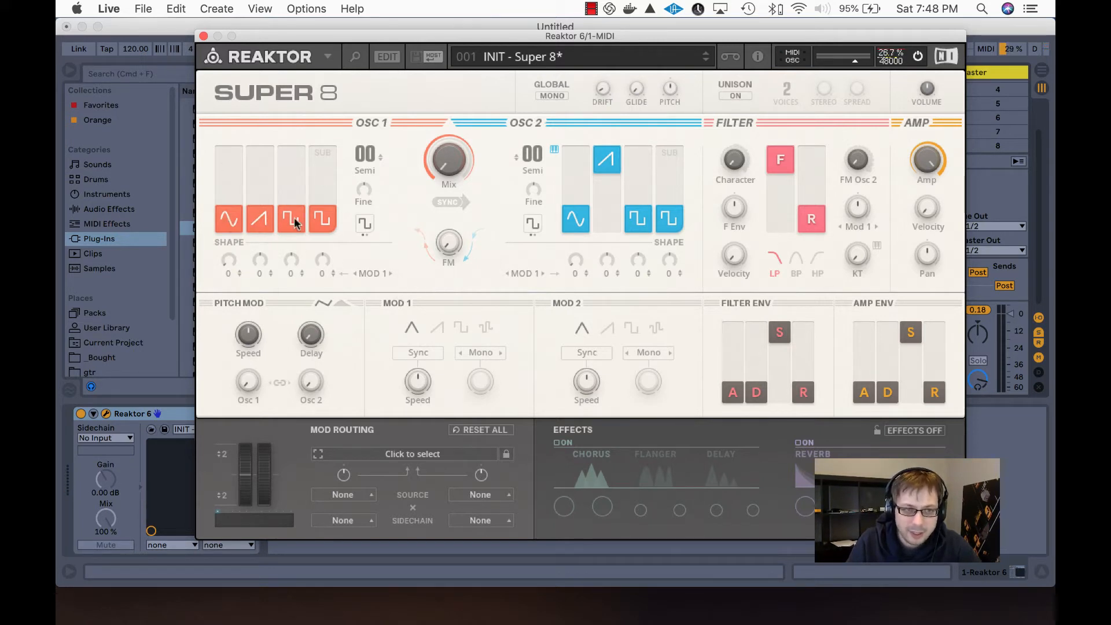
- Audition Osc 1's sine, sawtooth, pulse and sub waveforms one at a time, returning each level to zero
drag(228, 218, 236, 179)
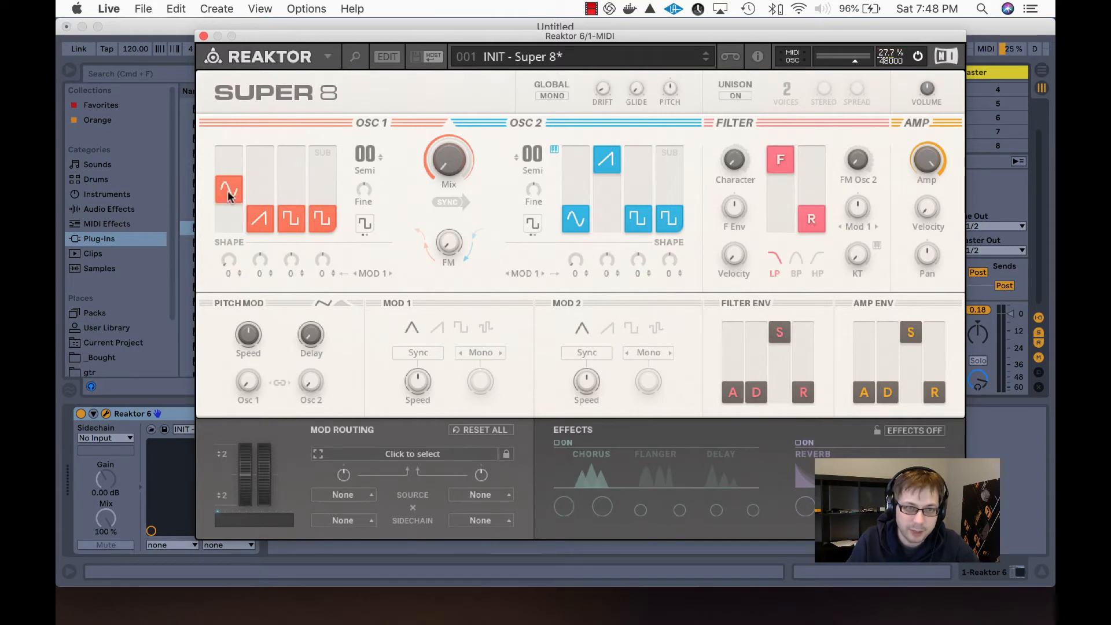
drag(227, 166, 227, 145)
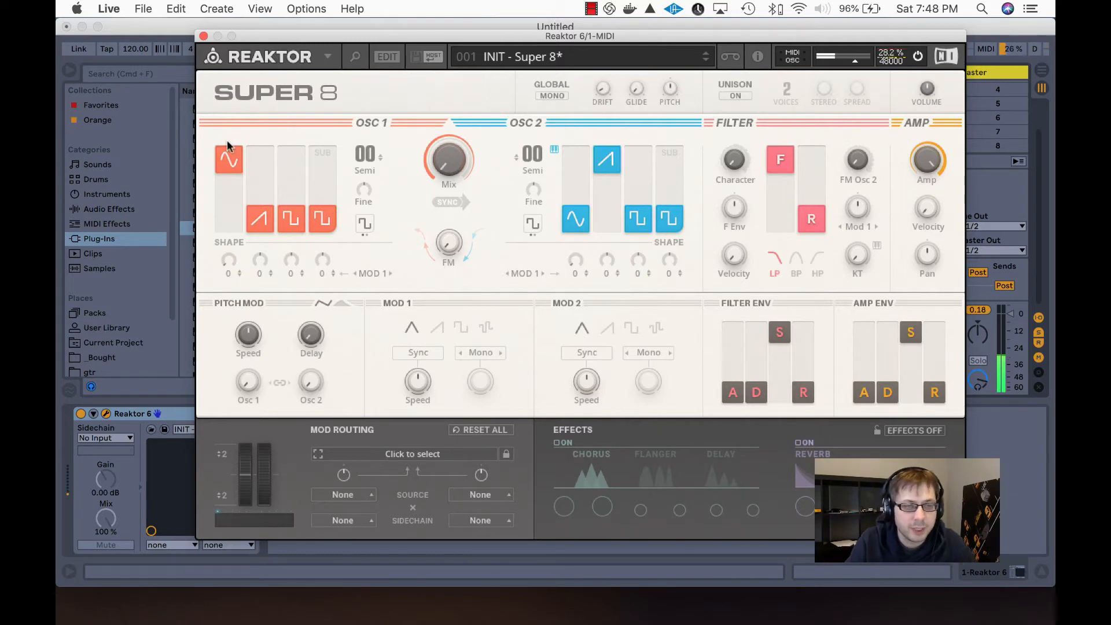
drag(227, 140, 250, 258)
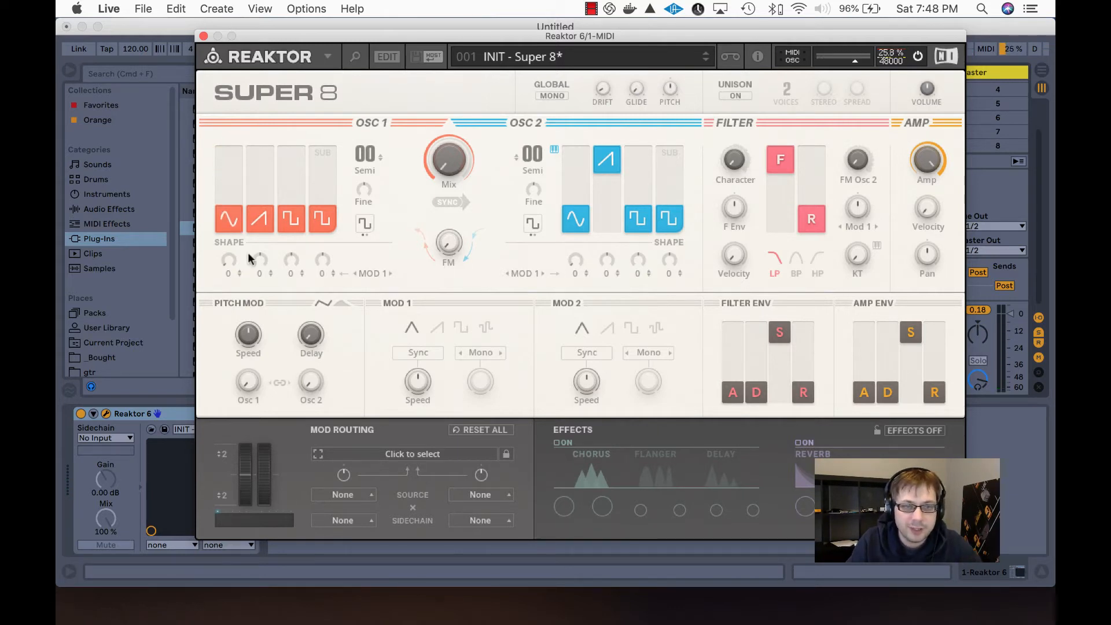
drag(259, 218, 272, 139)
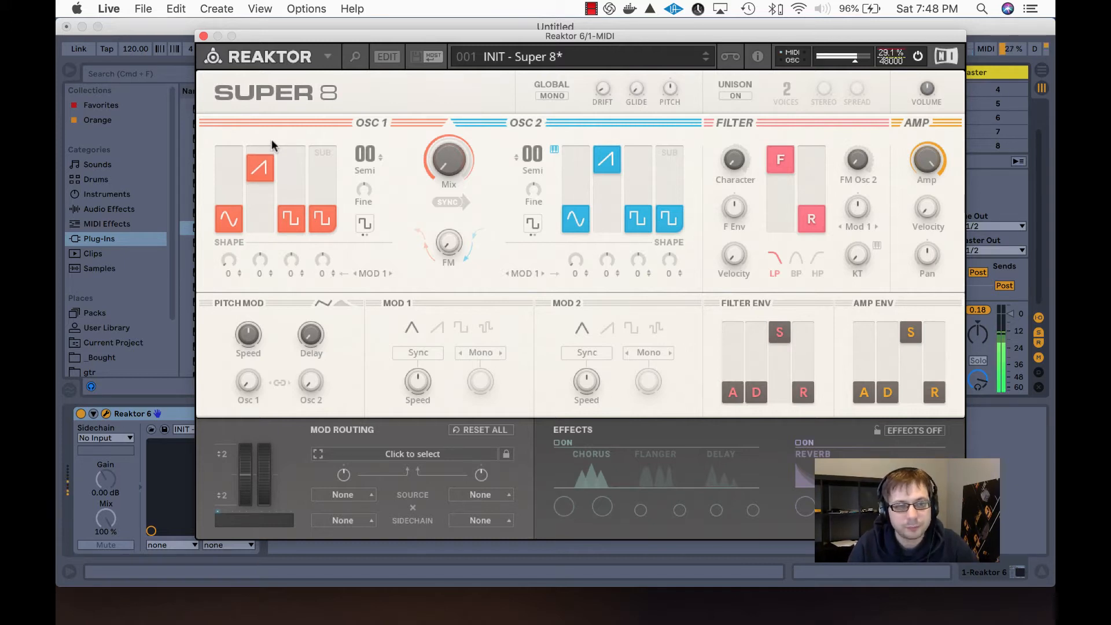
double_click(256, 172)
drag(299, 211, 286, 137)
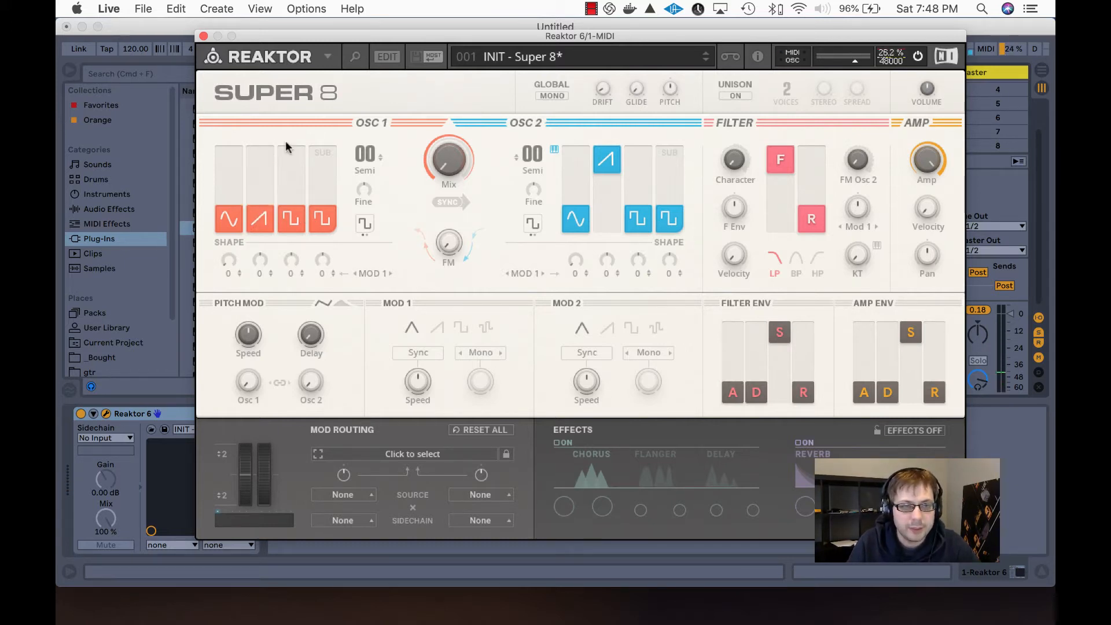
click(300, 223)
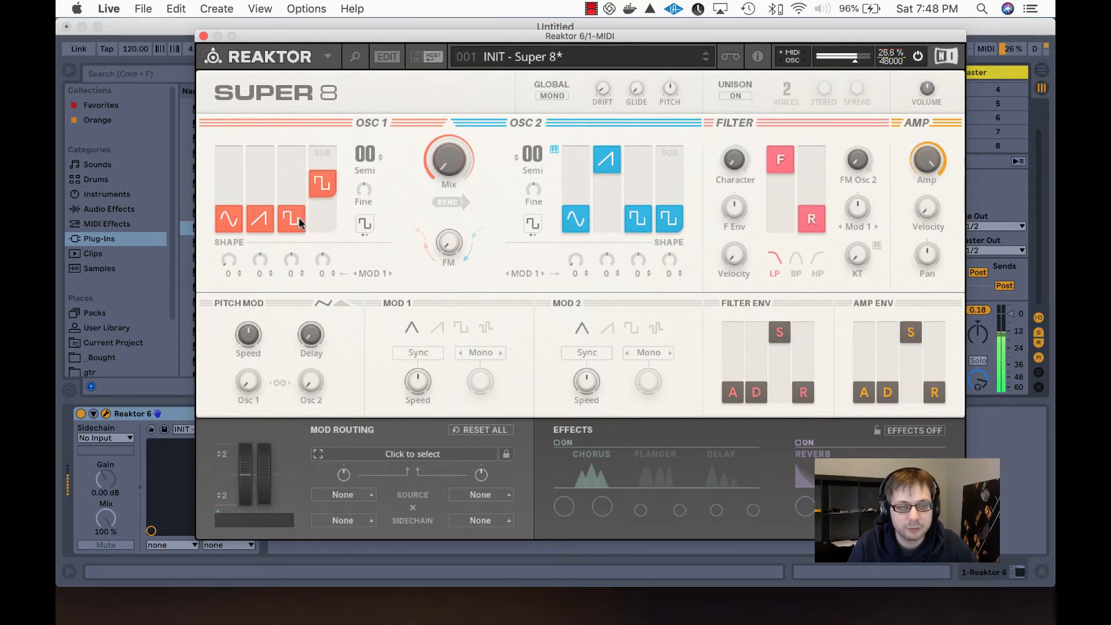
drag(322, 184, 322, 220)
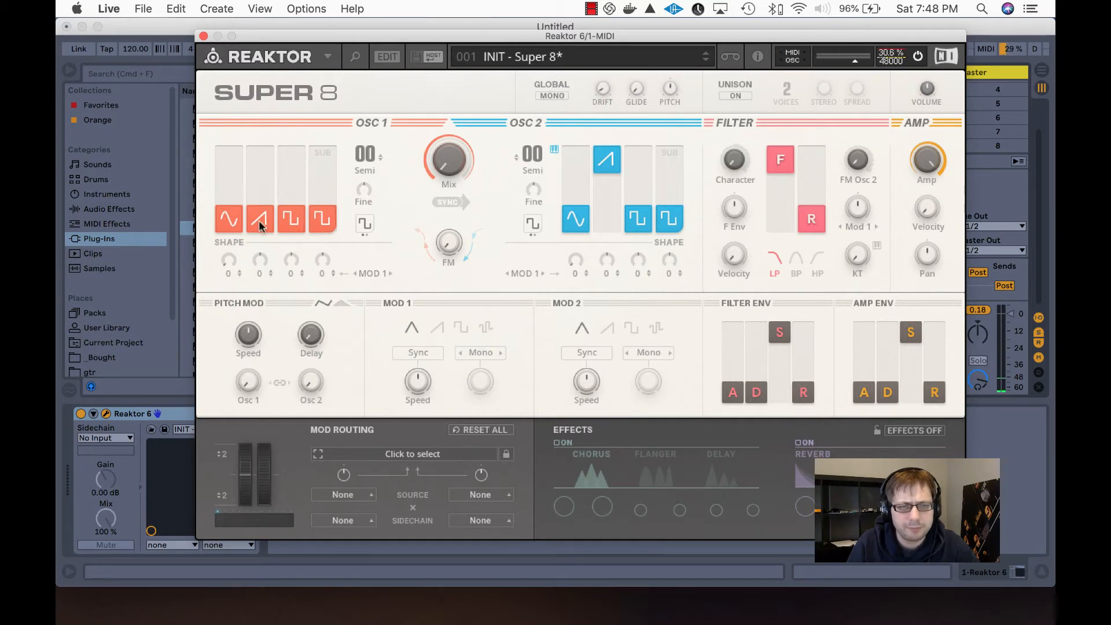
- Raise Osc 1's sine level and try a shape modulation of 66 with a slower Mod 1 speed, resetting the modulation to 0
drag(230, 223, 234, 165)
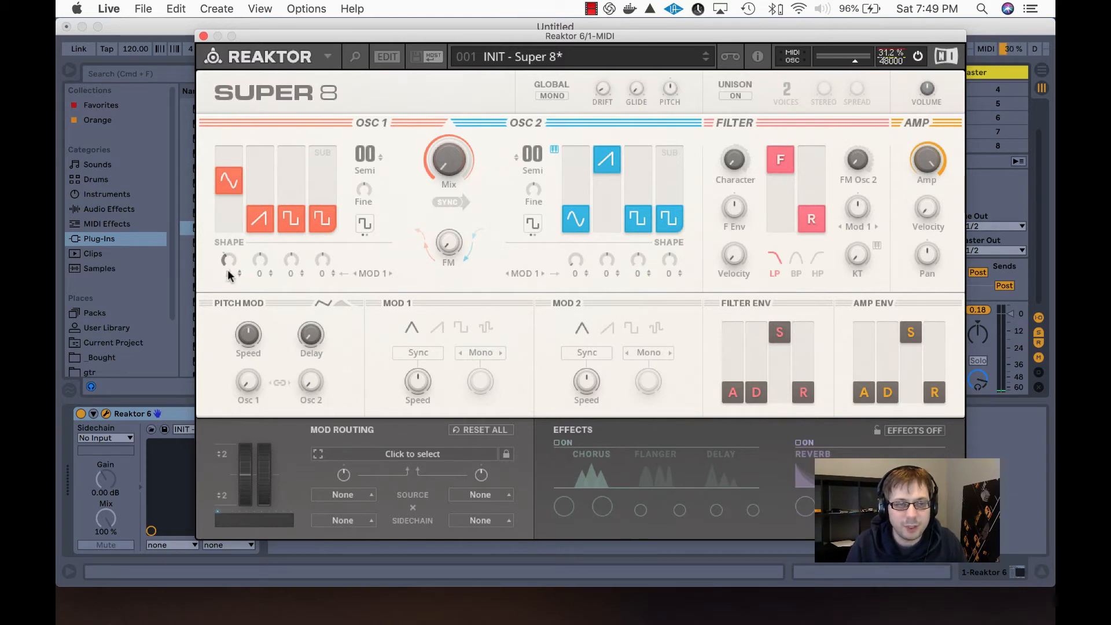
drag(228, 272, 232, 244)
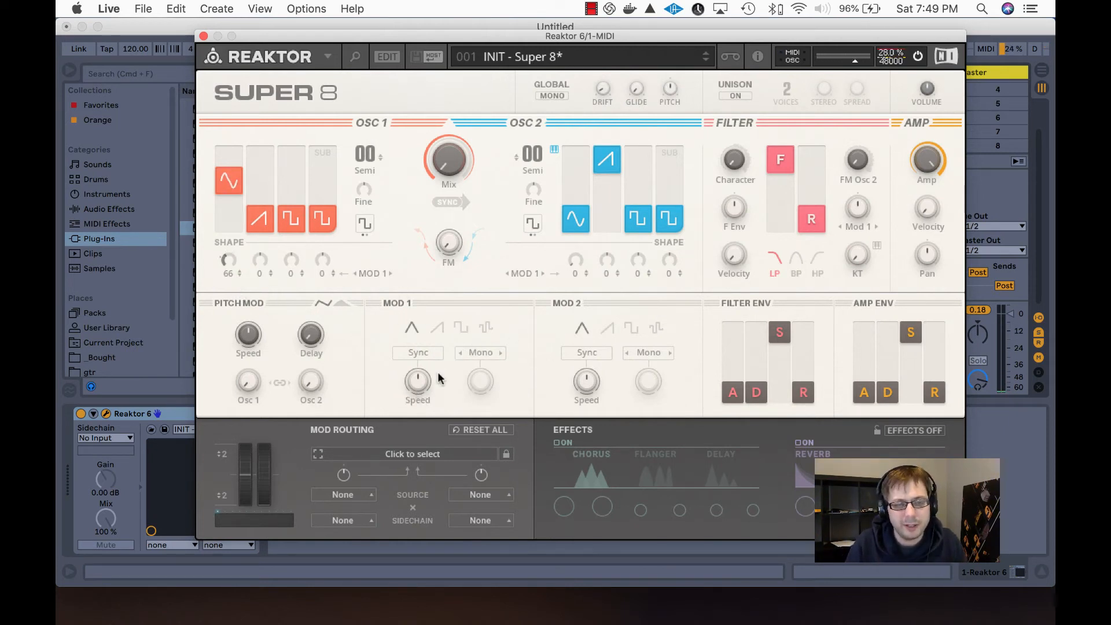
drag(417, 385, 417, 398)
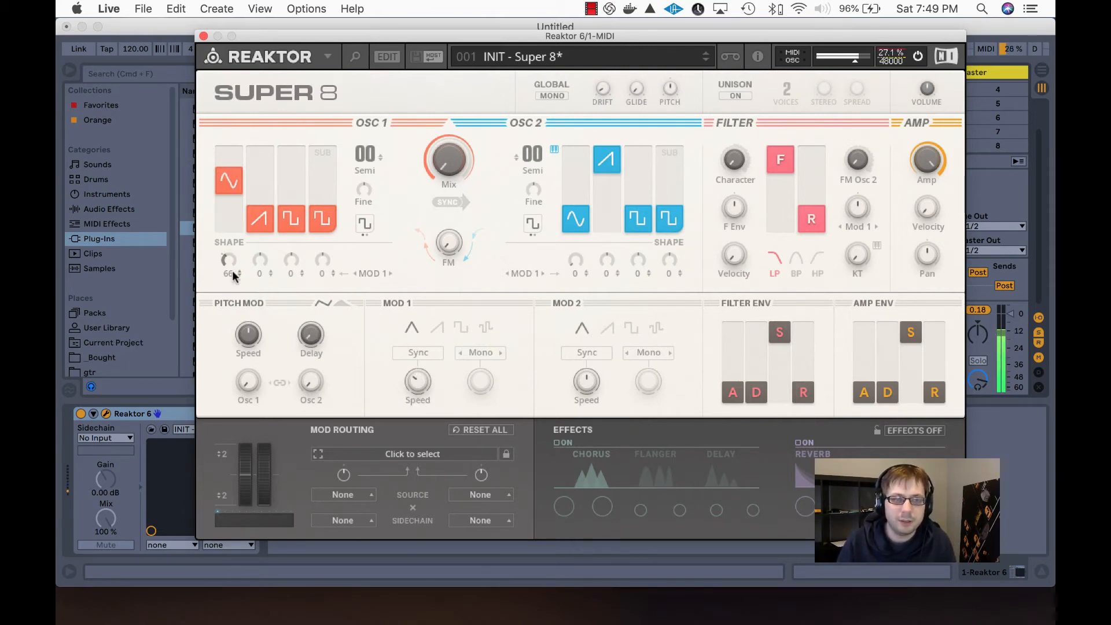
drag(232, 270, 235, 255)
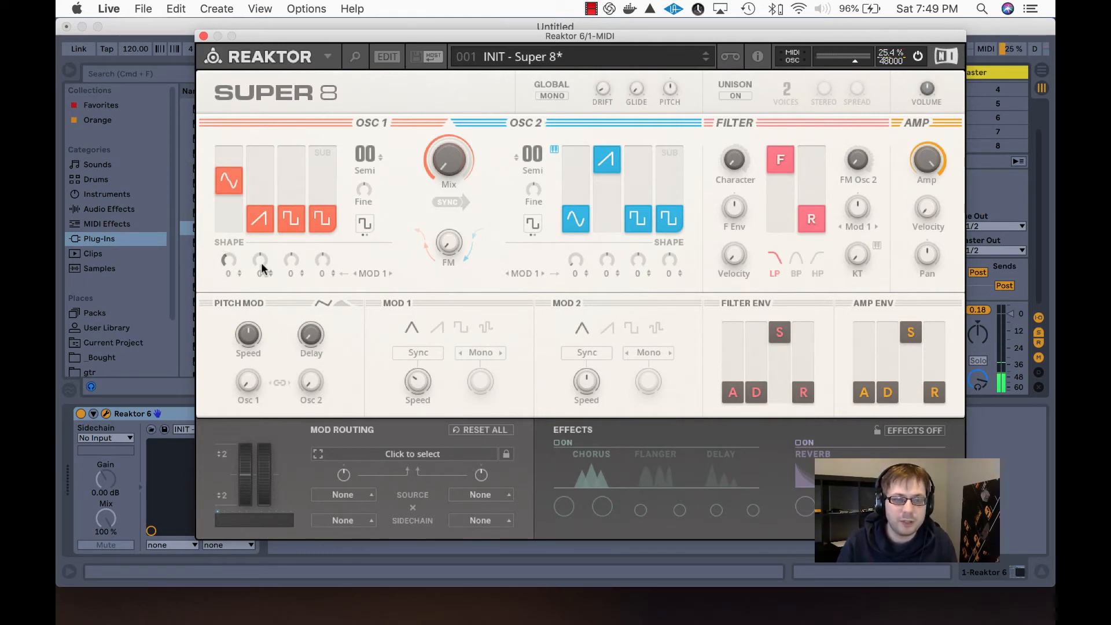
- Raise Osc 1's sawtooth to about mid level and sweep its shape to a triangle, settling on a skewed ramp
drag(260, 218, 266, 175)
drag(260, 260, 267, 316)
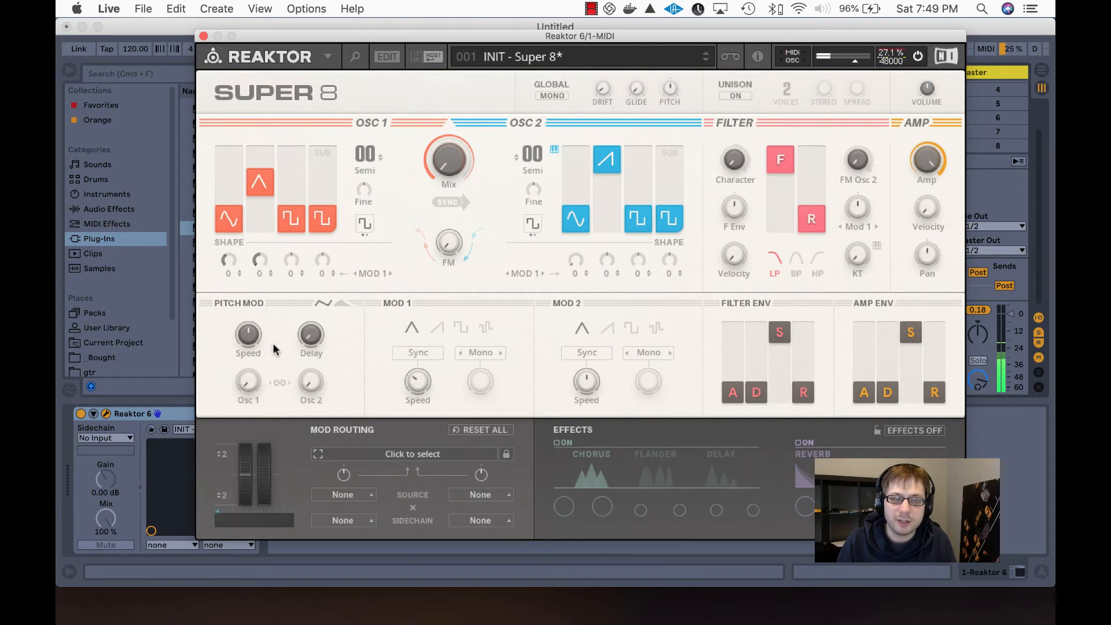
drag(273, 344, 262, 288)
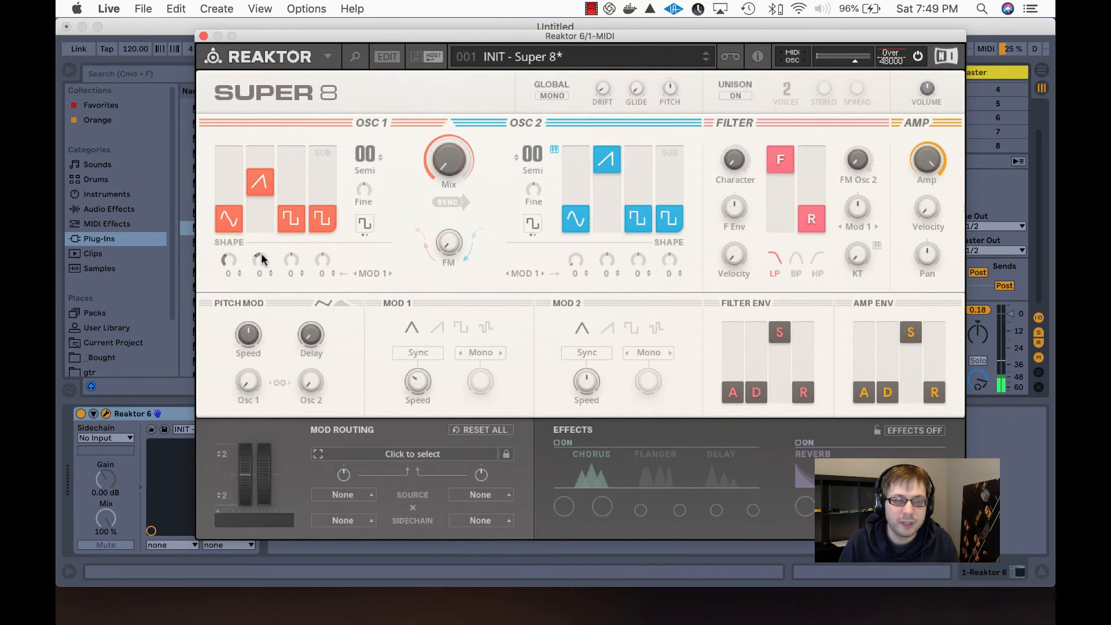
- Replace Osc 1's sawtooth with the pulse wave at slightly above mid level, keeping the pulse shape modulation at 0
drag(260, 181, 298, 169)
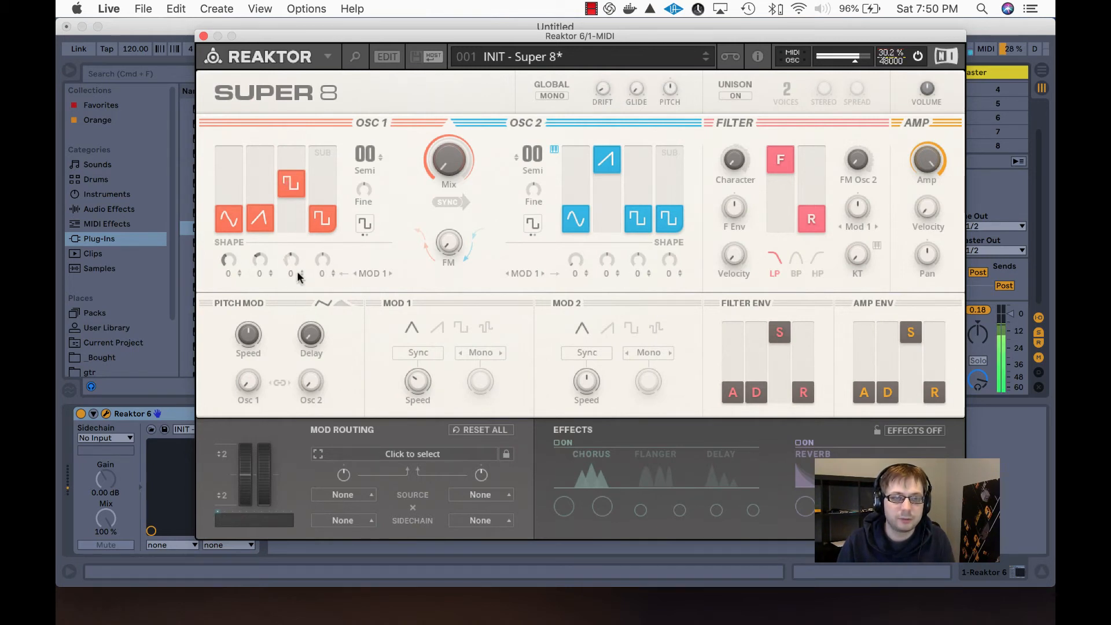
drag(265, 223, 266, 212)
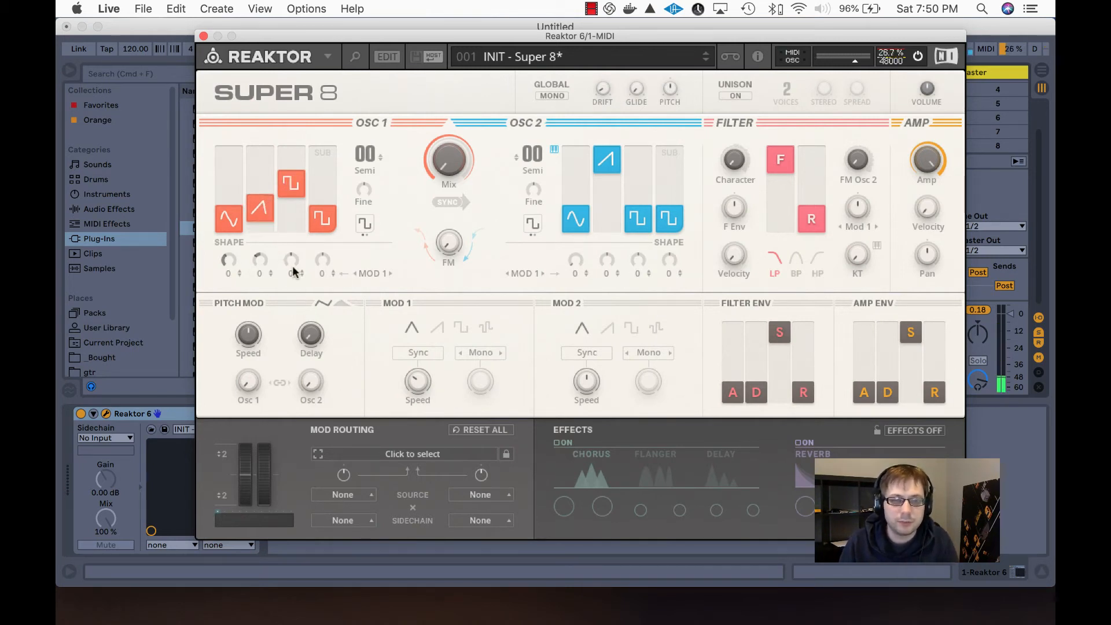
mouse_move(294, 272)
mouse_down()
mouse_move(298, 223)
mouse_move(250, 270)
mouse_move(290, 273)
mouse_up()
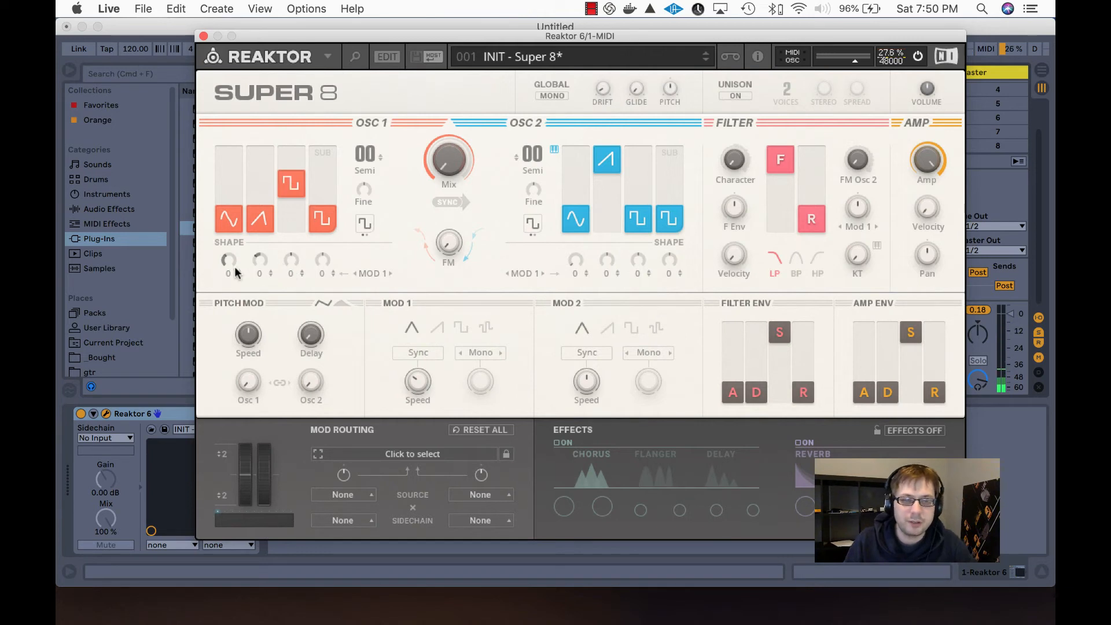
- Balance Osc 1's waveform levels with the sine low, the sawtooth near the pulse level, and the sub around the middle
click(233, 190)
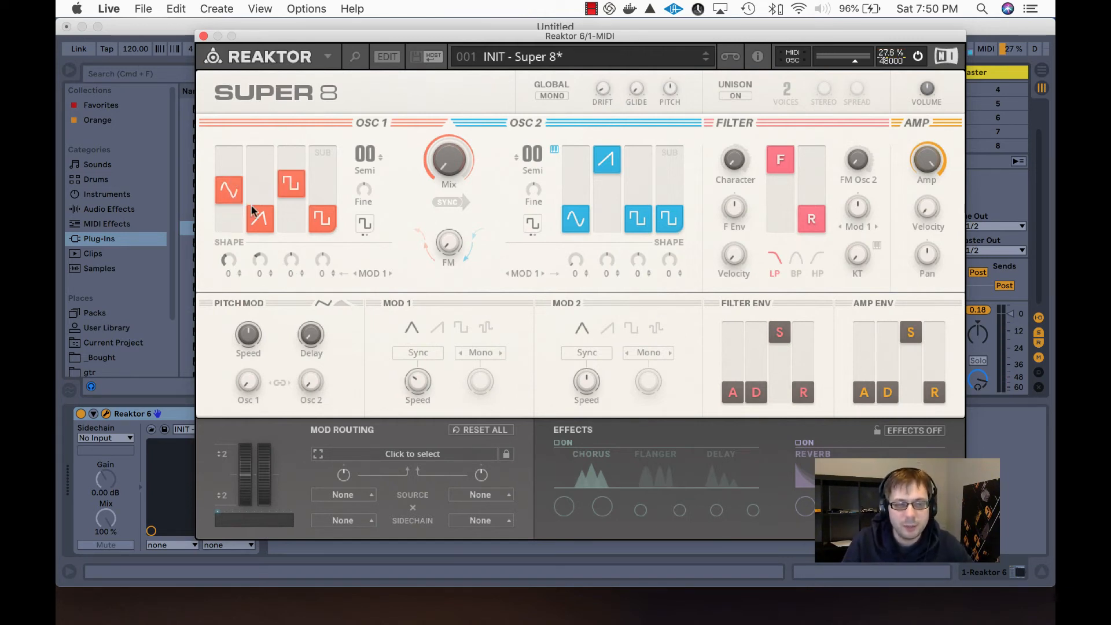
drag(252, 205, 259, 149)
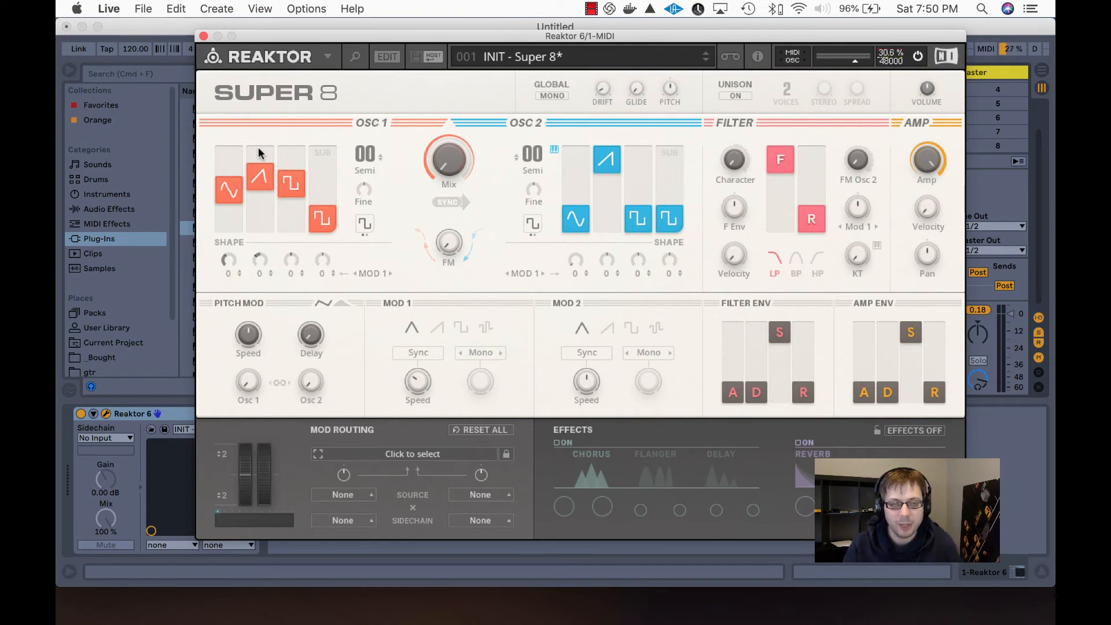
drag(218, 190, 234, 179)
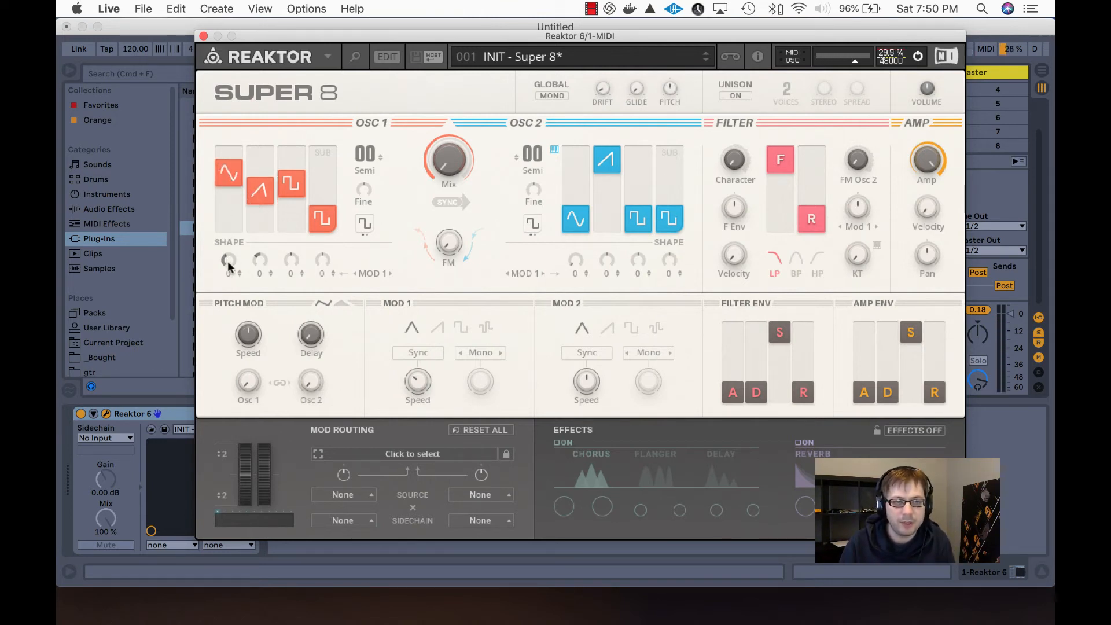
drag(228, 174, 227, 245)
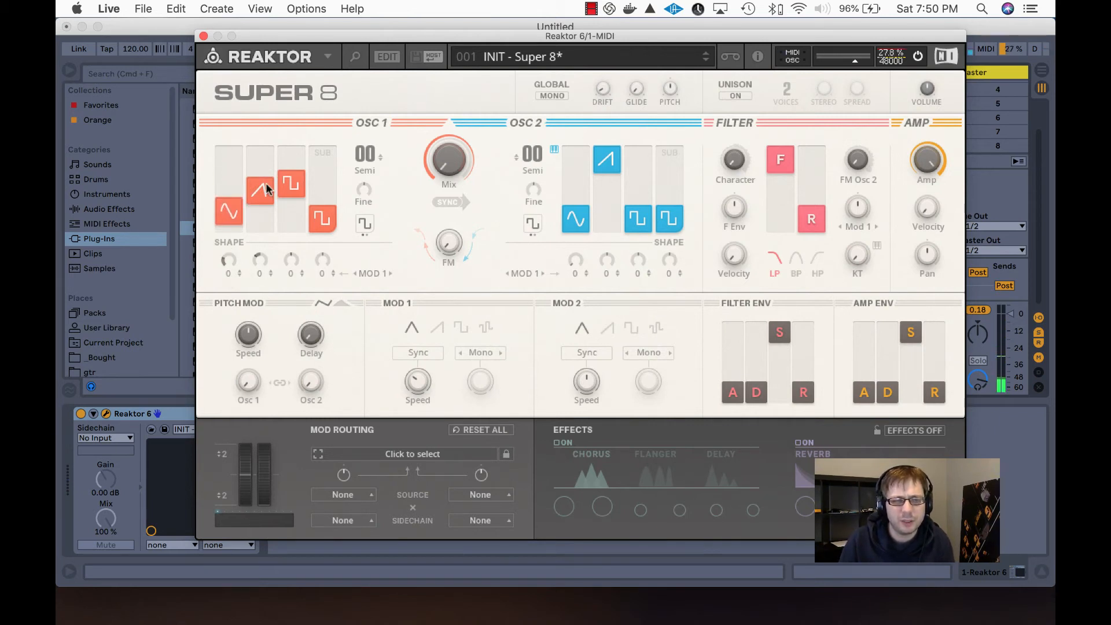
drag(264, 184, 264, 180)
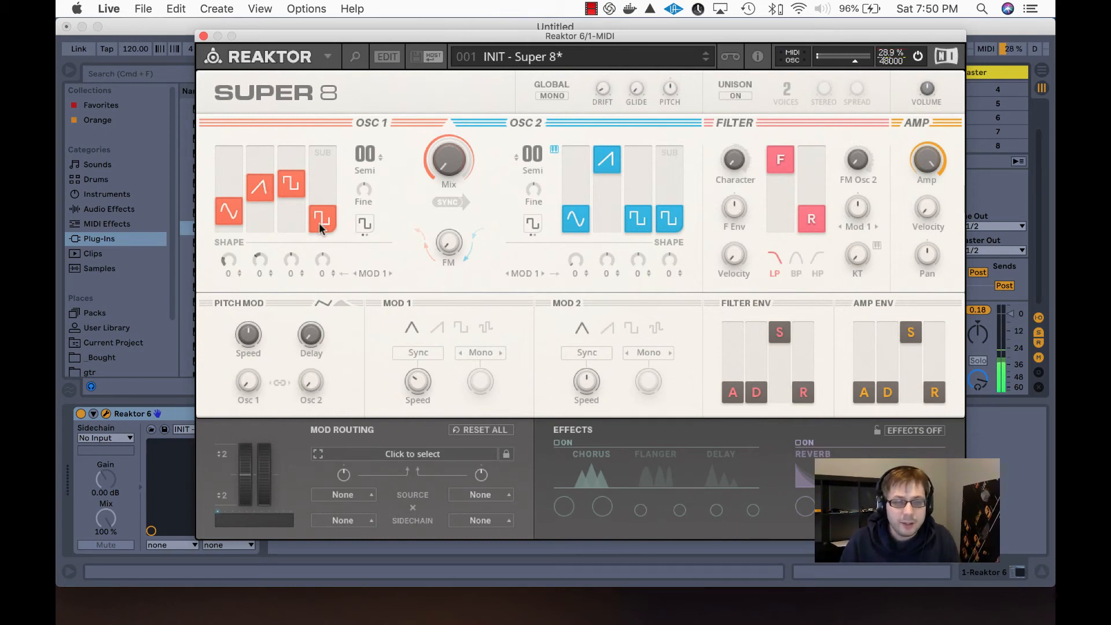
drag(319, 226, 321, 200)
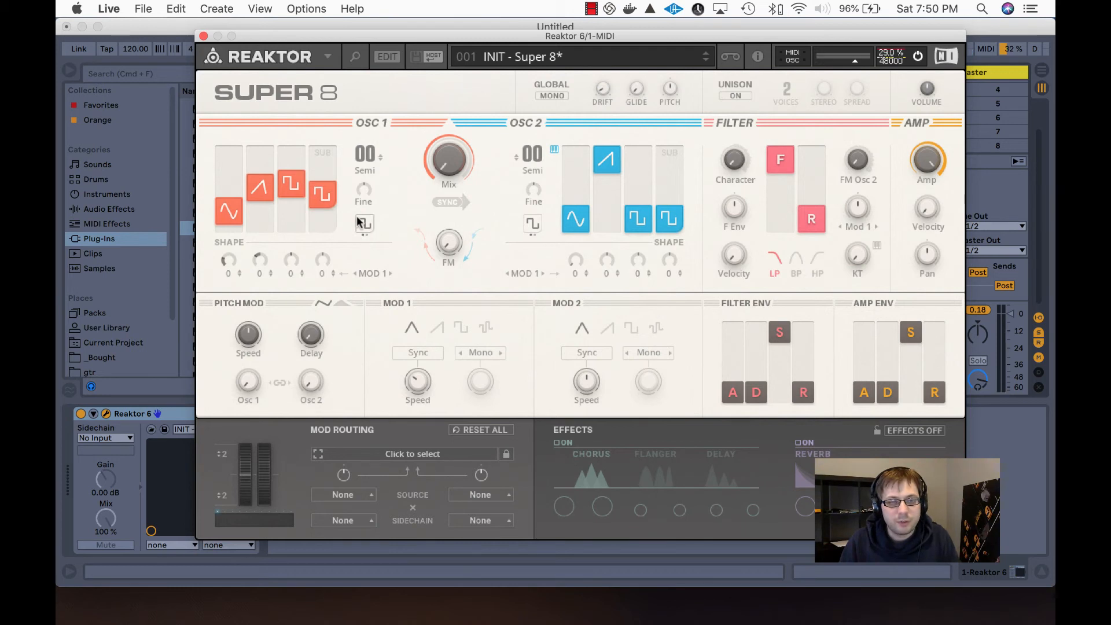
- Try white noise in place of Osc 1's sub wave, lower its level to near zero, and switch back to the sub wave
click(359, 222)
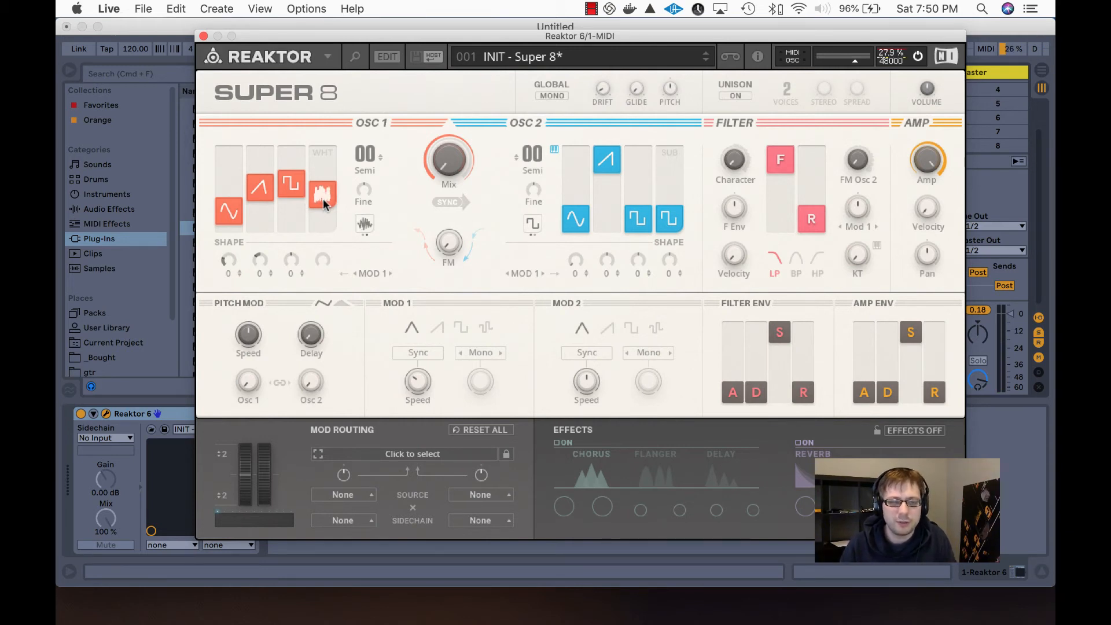
drag(321, 200, 325, 243)
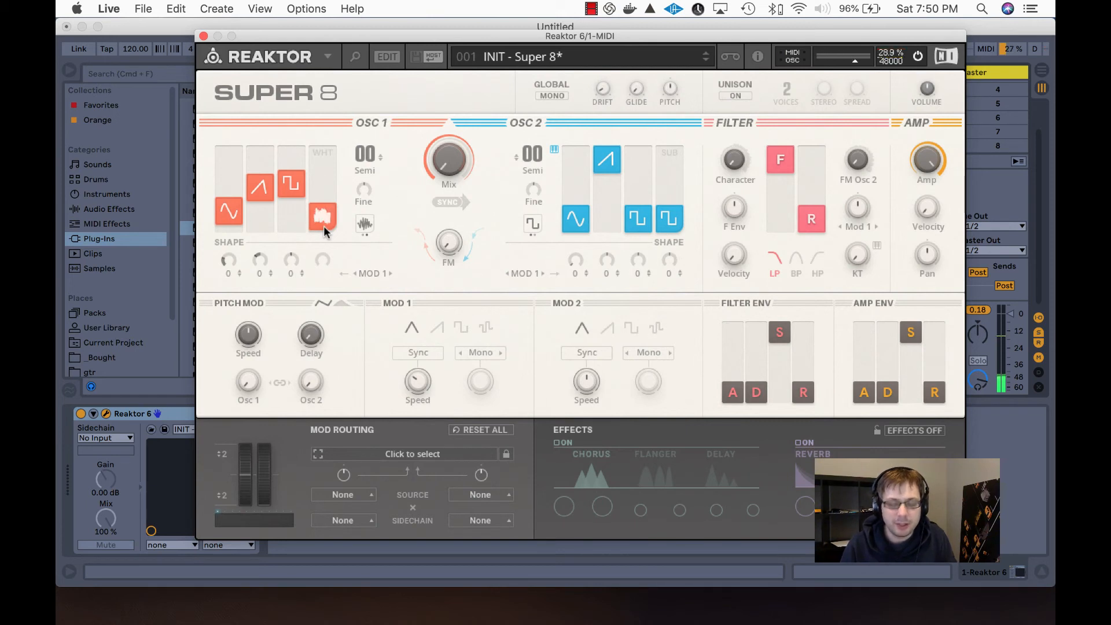
drag(324, 226, 324, 247)
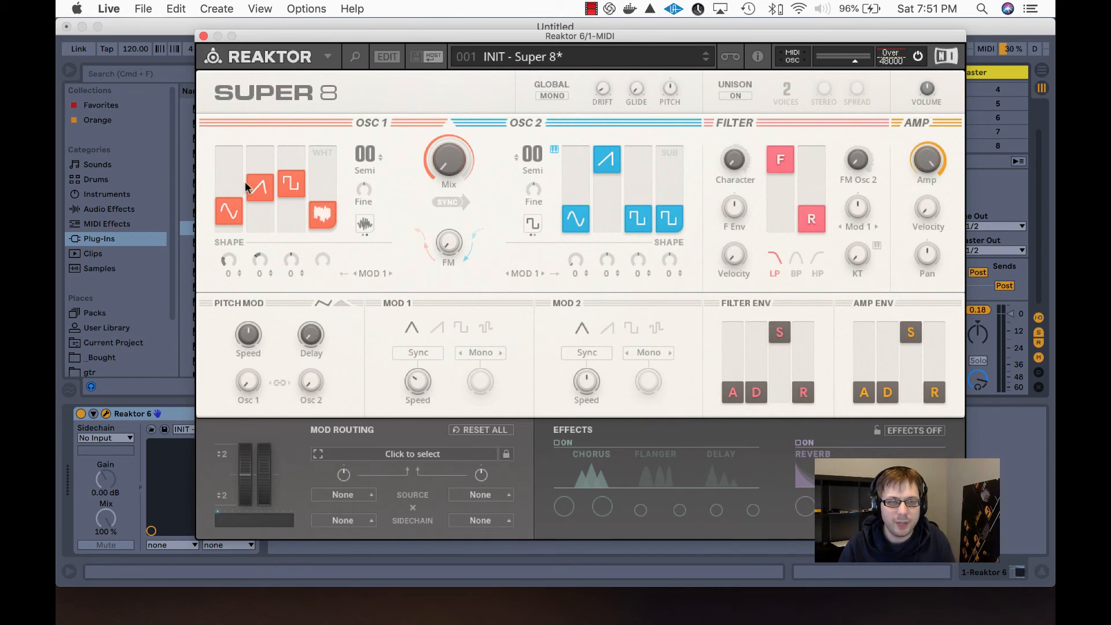
click(362, 223)
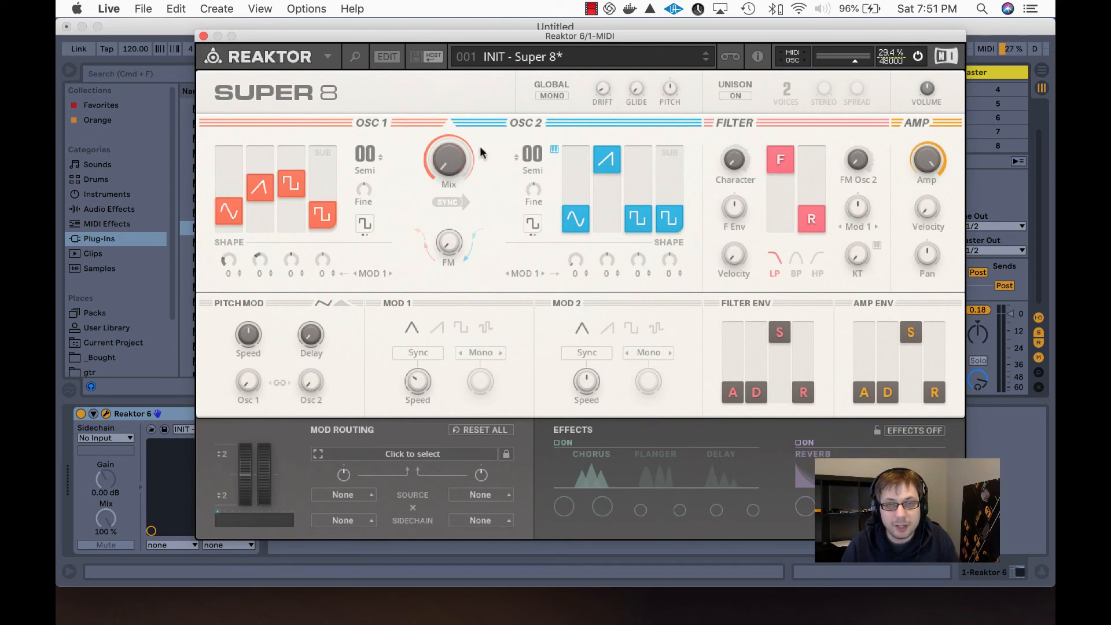
- Blend in Osc 2's sine, sawtooth and pulse waves with the mix near centre, and tune Osc 2 to +12 semitones
drag(454, 152, 452, 76)
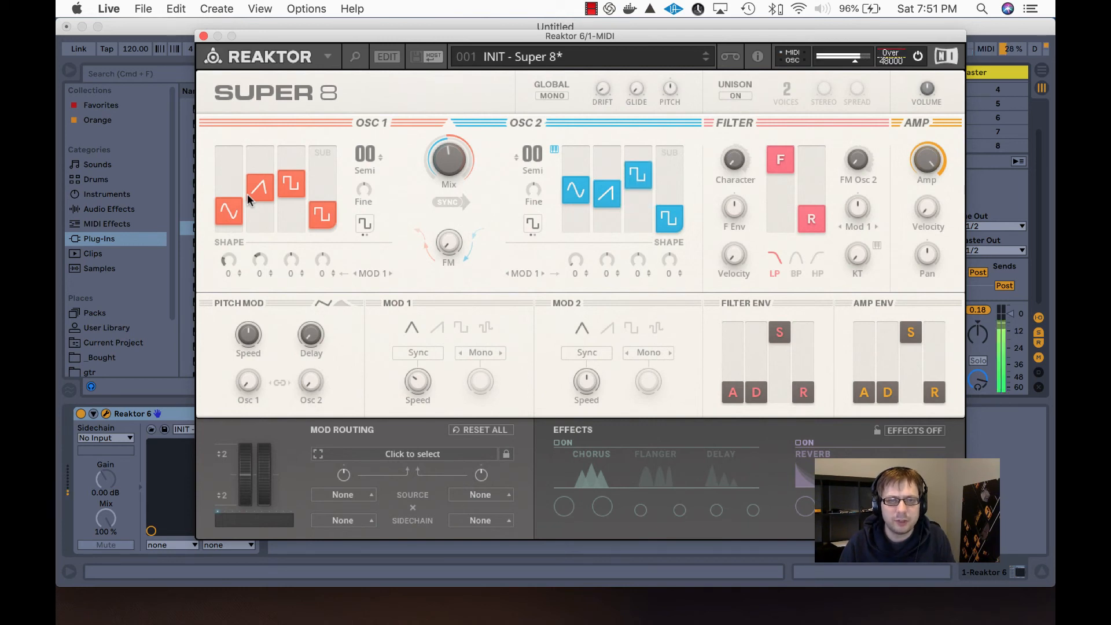
mouse_move(528, 157)
mouse_down()
mouse_move(533, 109)
mouse_move(533, 153)
mouse_up()
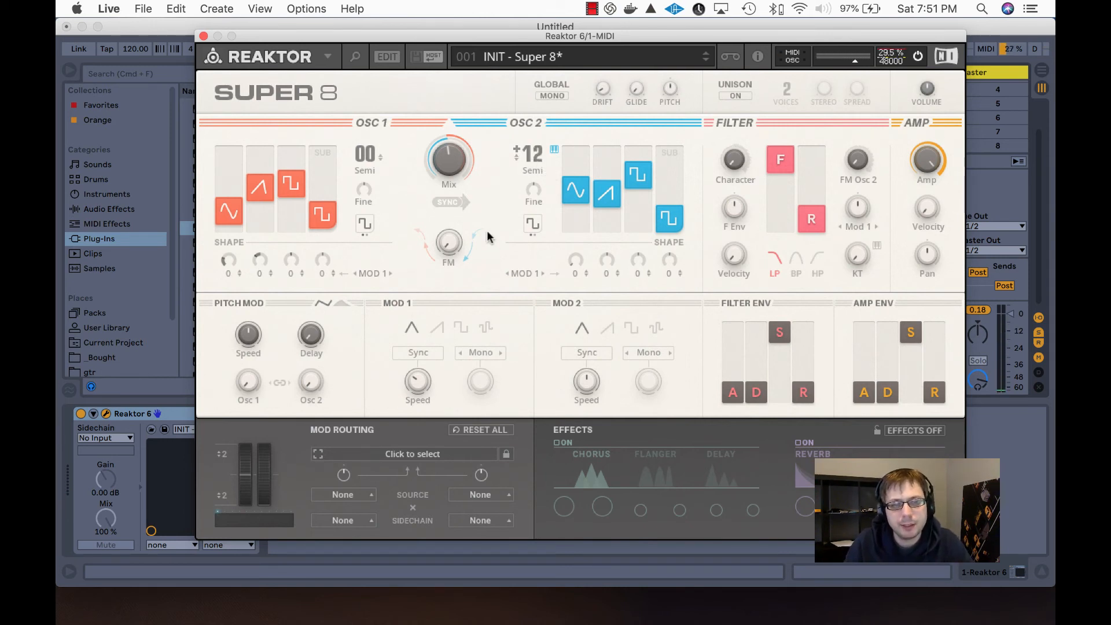
- Try the oscillator sync switch and raise the FM amount between the two oscillators to about 99
click(447, 202)
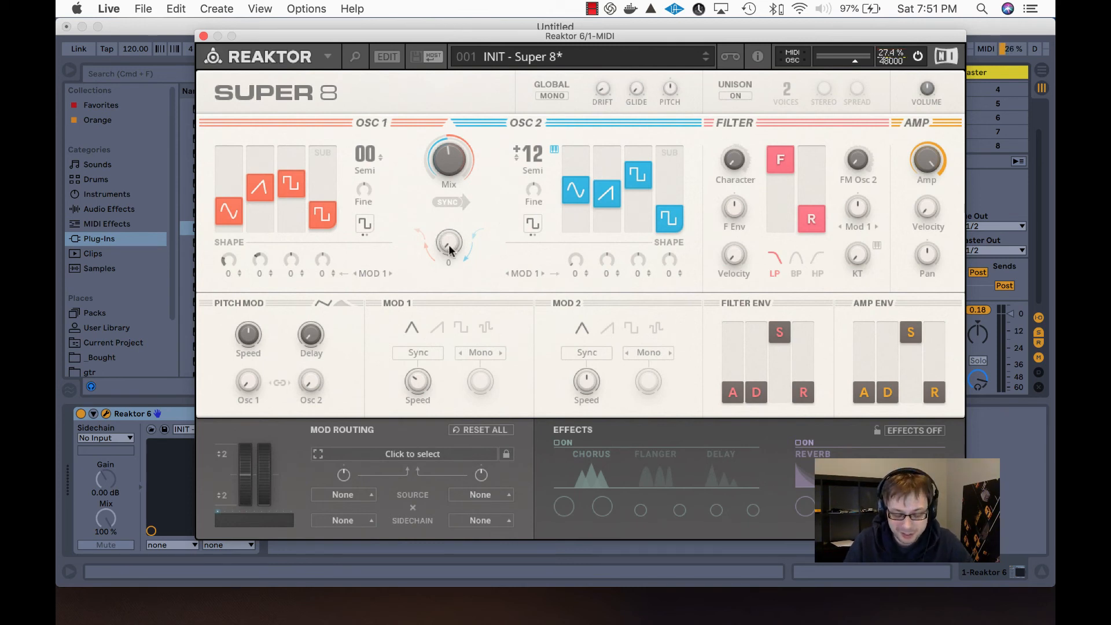
drag(448, 242, 444, 188)
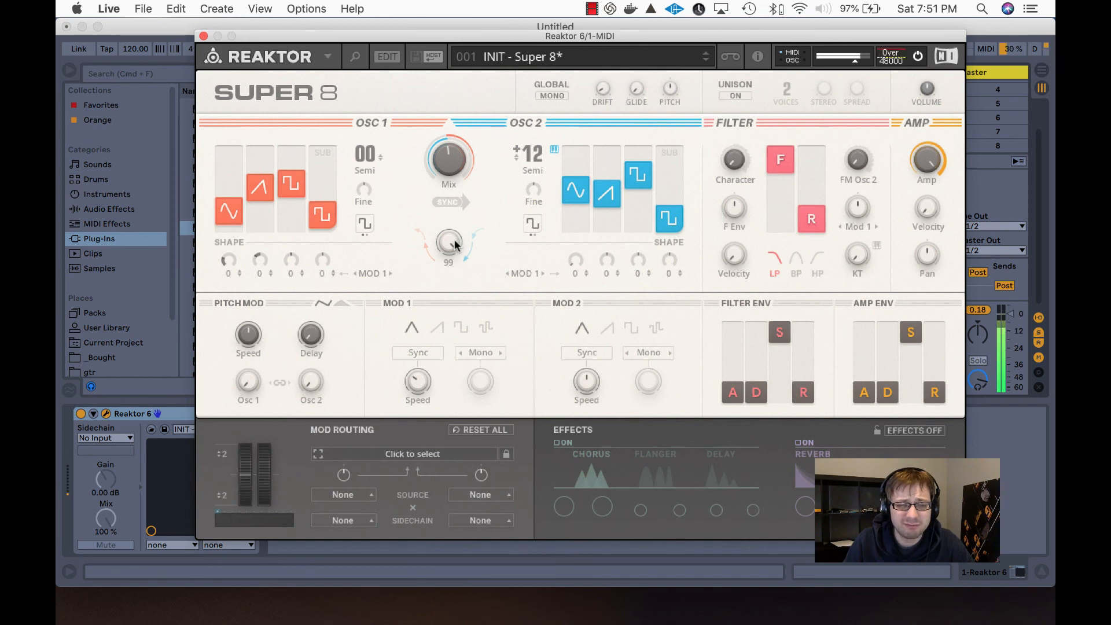
mouse_move(450, 238)
mouse_down()
mouse_move(452, 306)
mouse_move(450, 243)
mouse_up()
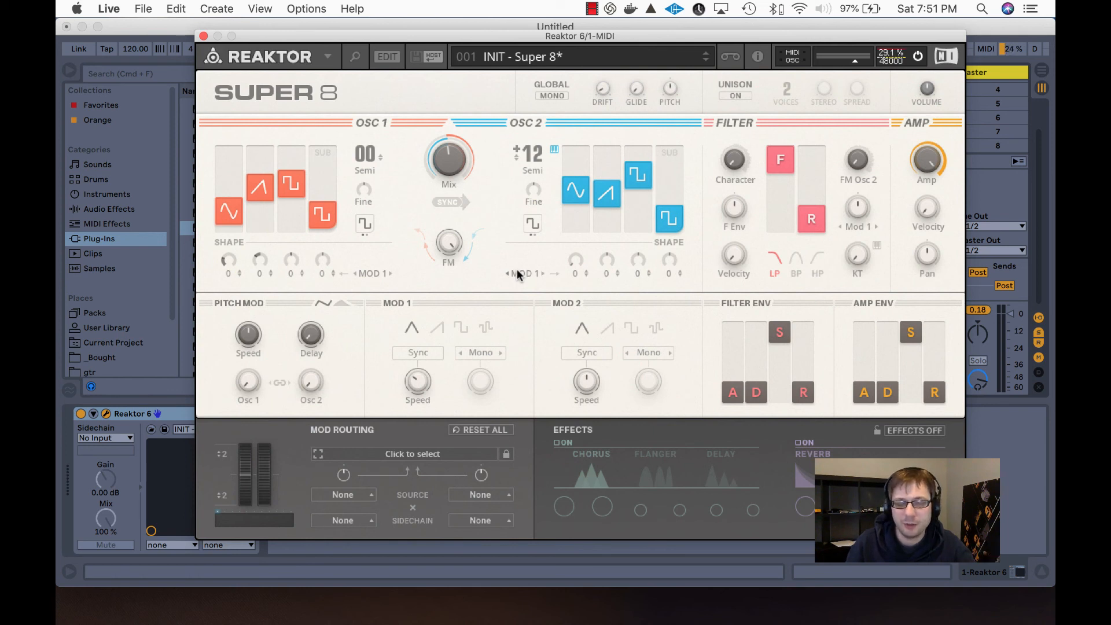
- Try oscillator sync together with FM, reset the FM amount to 0, and switch sync back off
click(447, 201)
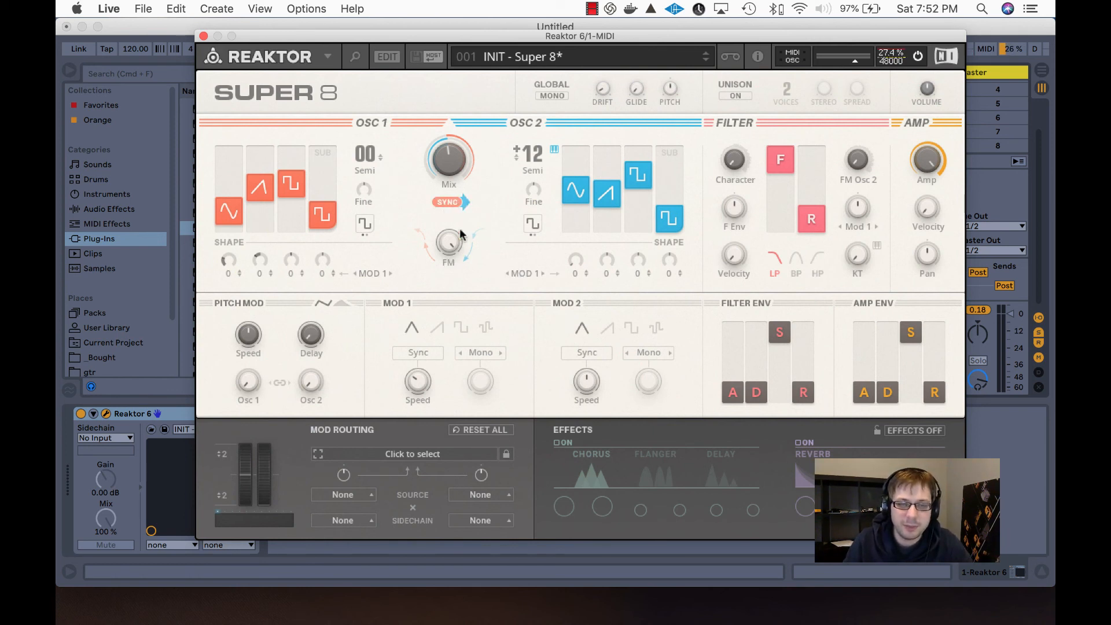
mouse_move(457, 237)
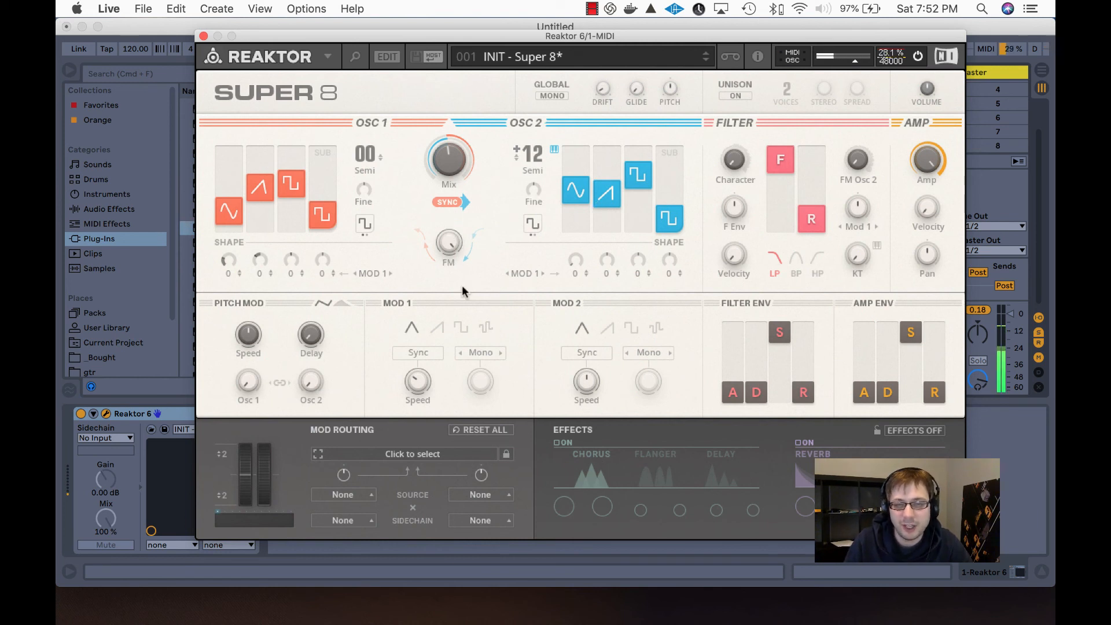
super+click(450, 245)
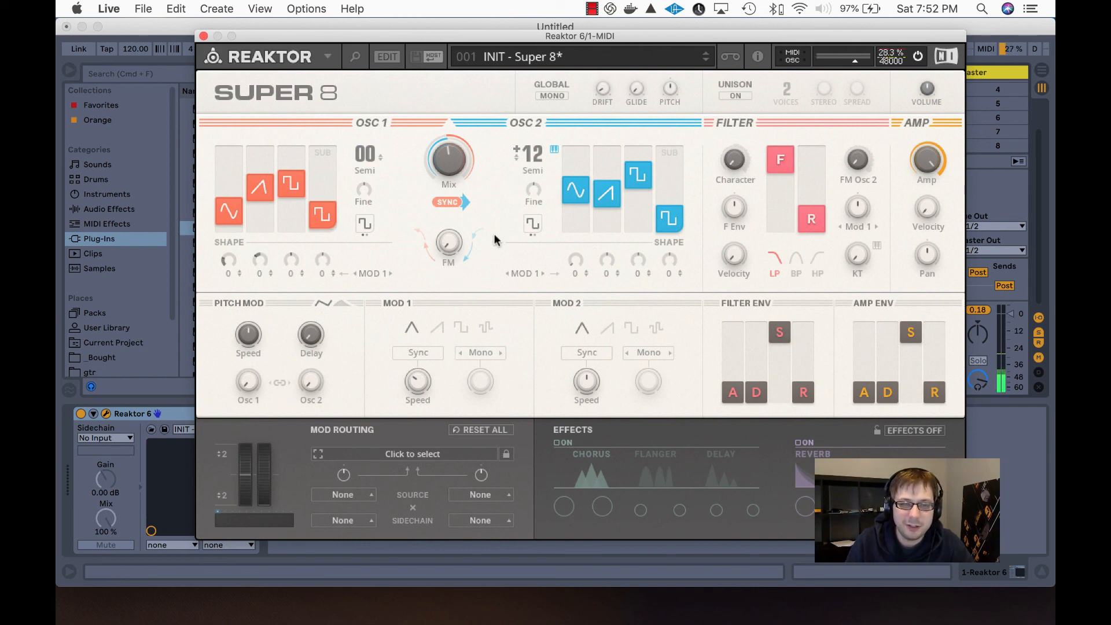
mouse_move(435, 246)
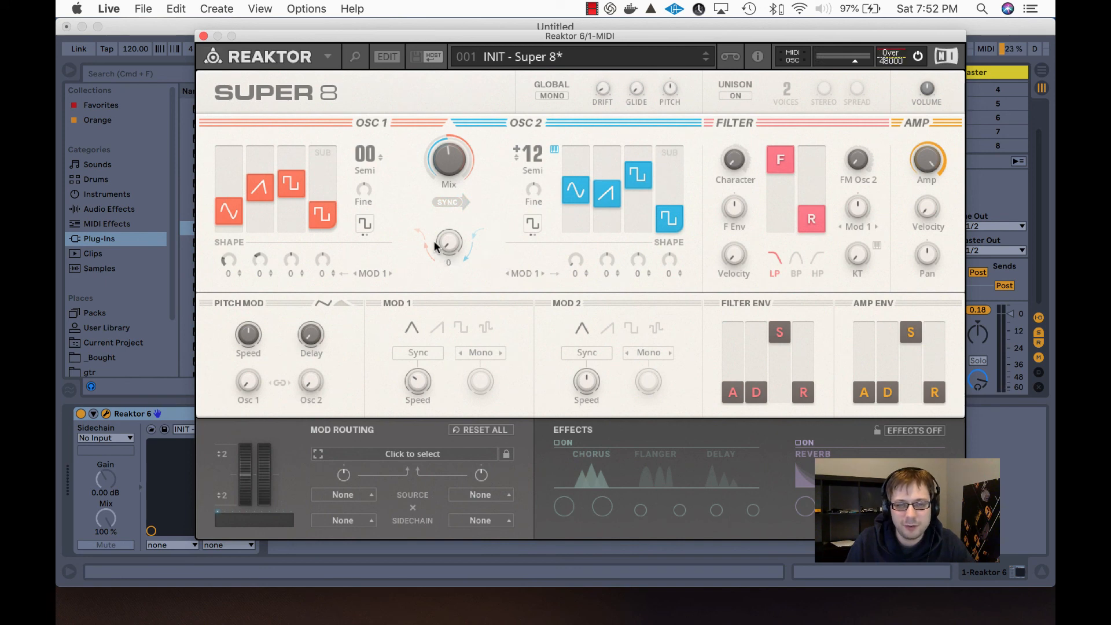